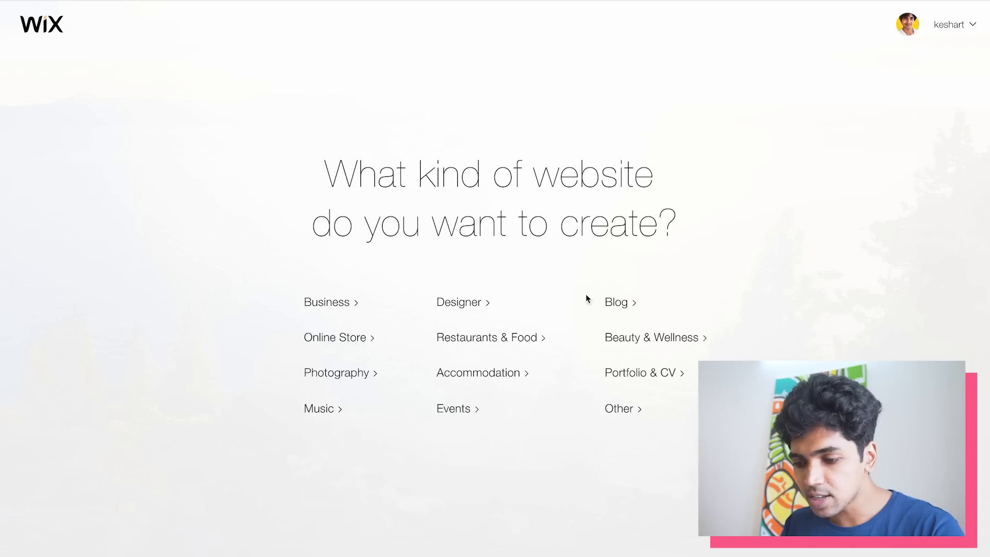
- Choose Blog as the website type and browse the Blogs & Forums templates
{"action": "left_click", "coordinate": [615, 303]}
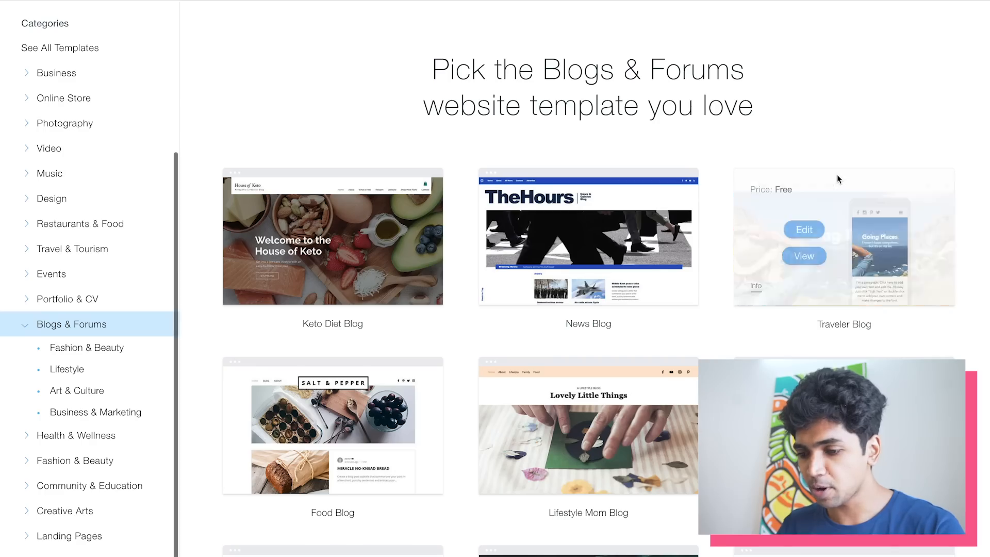
{"action": "scroll", "coordinate": [836, 174], "scroll_direction": "down", "scroll_amount": 2}
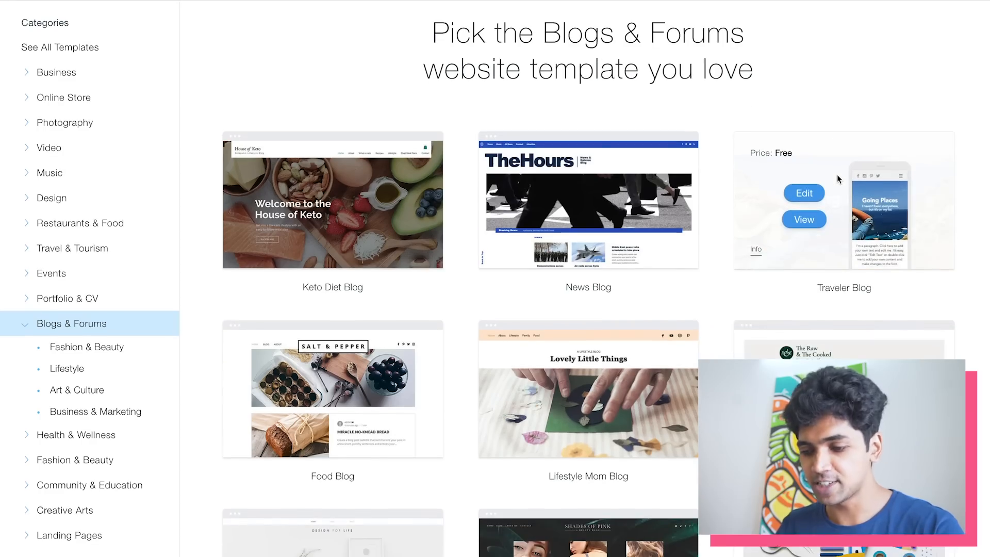
{"action": "scroll", "coordinate": [838, 179], "scroll_direction": "down", "scroll_amount": 10}
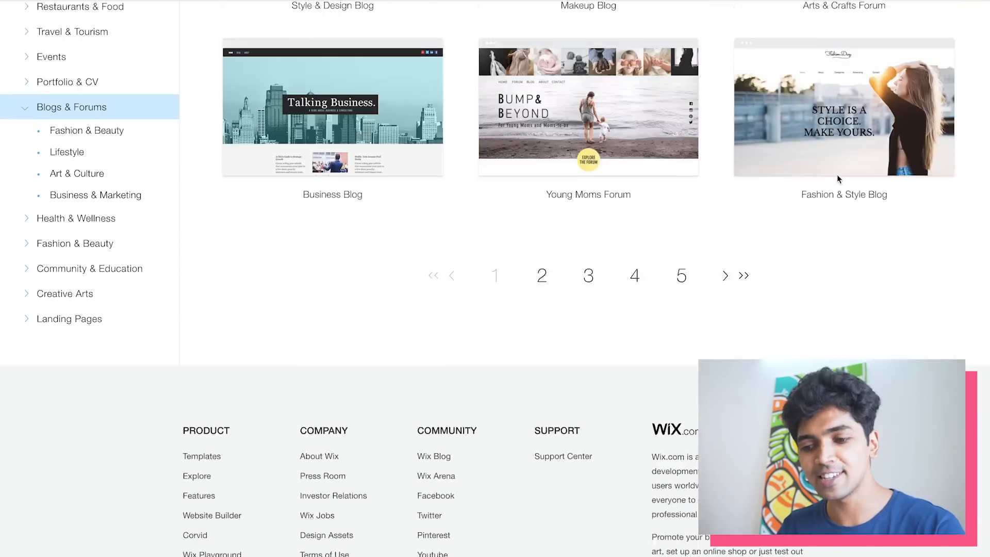
{"action": "scroll", "coordinate": [836, 175], "scroll_direction": "up", "scroll_amount": 10}
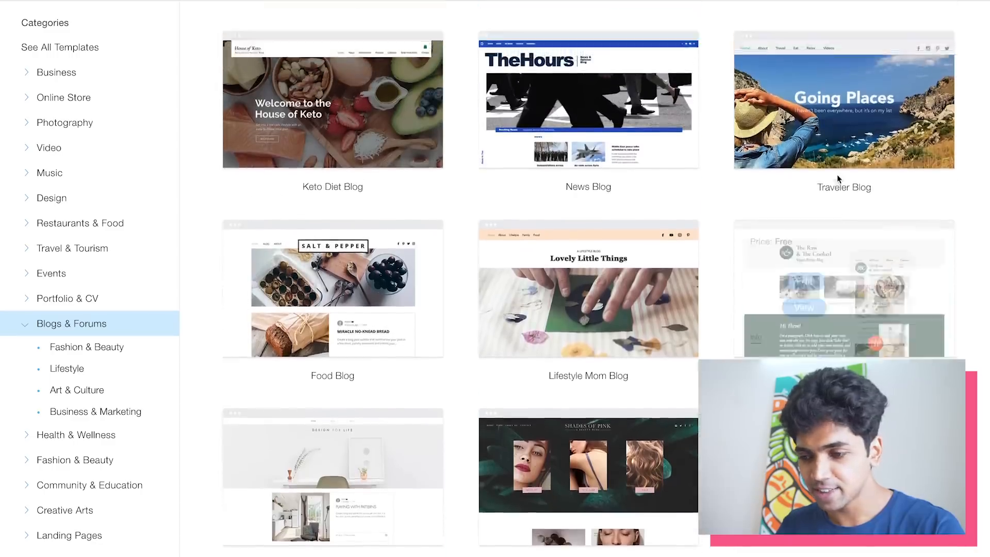
{"action": "scroll", "coordinate": [836, 174], "scroll_direction": "up", "scroll_amount": 3}
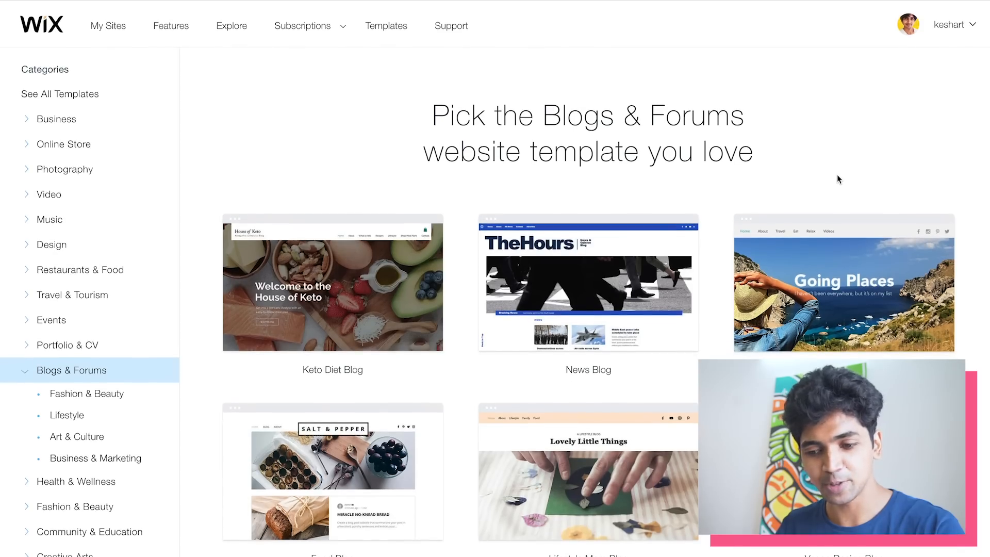
{"action": "scroll", "coordinate": [837, 175], "scroll_direction": "down", "scroll_amount": 3}
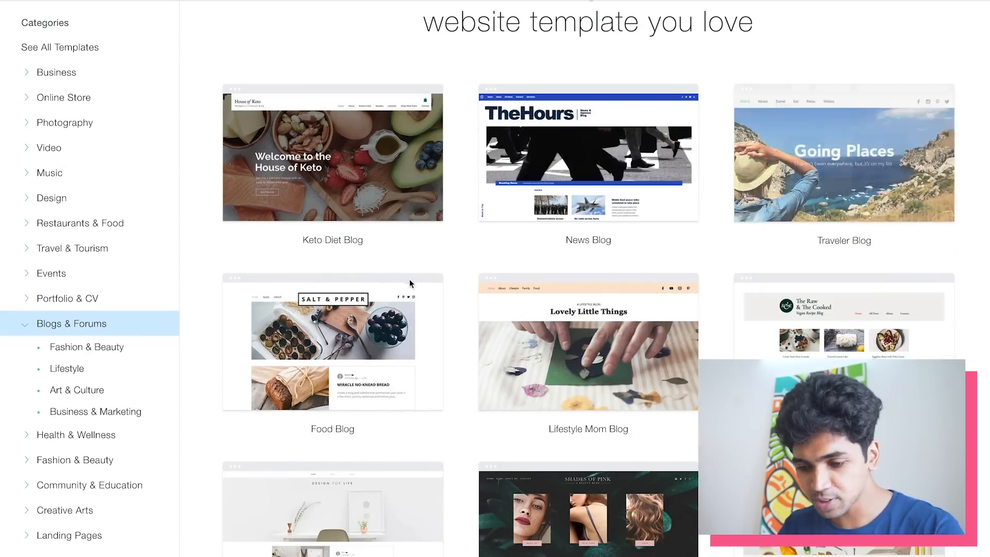
{"action": "scroll", "coordinate": [469, 300], "scroll_direction": "down", "scroll_amount": 3}
{"action": "scroll", "coordinate": [132, 41], "scroll_direction": "down", "scroll_amount": 3}
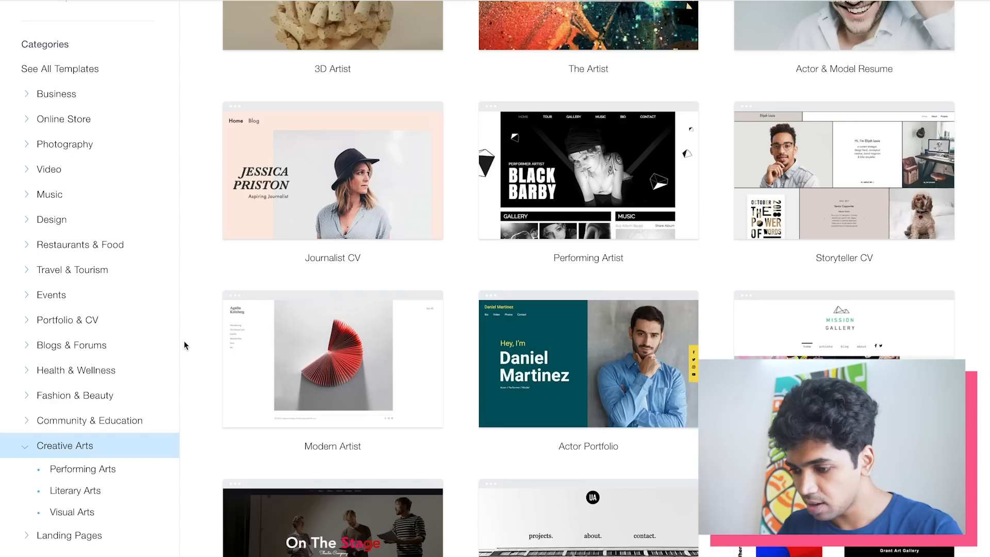
- Browse the Creative Arts templates and preview the Modern Art Gallery template's page
{"action": "scroll", "coordinate": [184, 341], "scroll_direction": "down", "scroll_amount": 2}
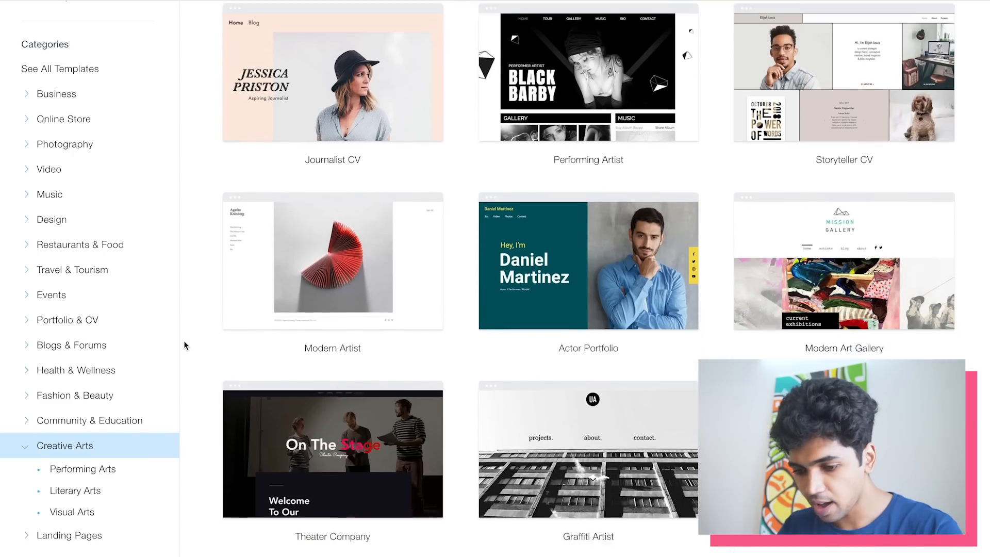
{"action": "mouse_move", "coordinate": [859, 318]}
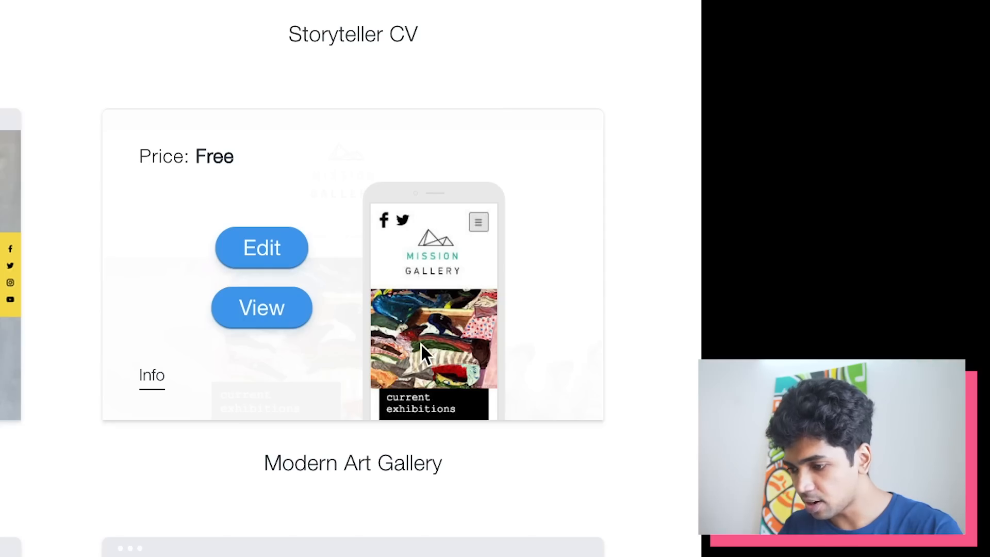
{"action": "scroll", "coordinate": [421, 343], "scroll_direction": "up", "scroll_amount": 1}
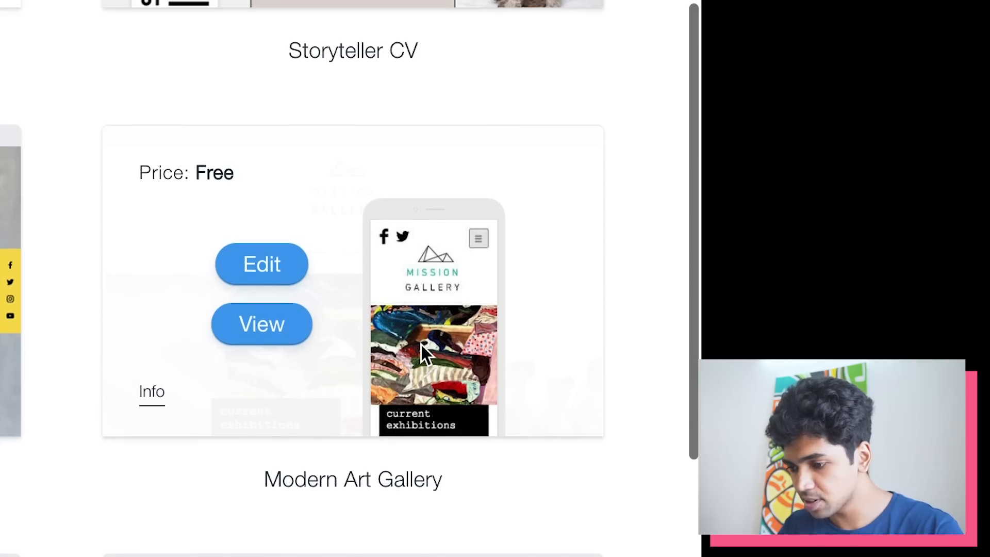
{"action": "left_click", "coordinate": [242, 330]}
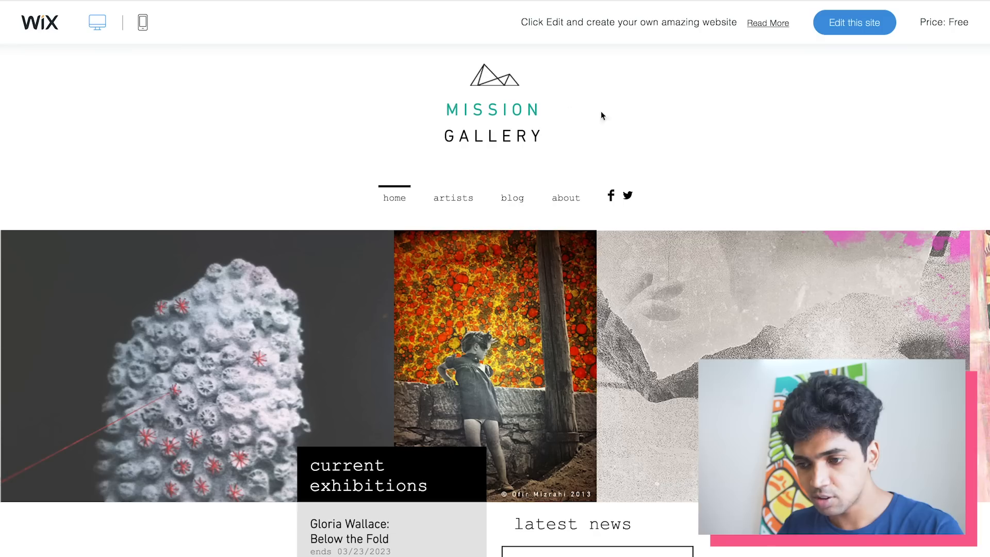
{"action": "scroll", "coordinate": [539, 280], "scroll_direction": "down", "scroll_amount": 1}
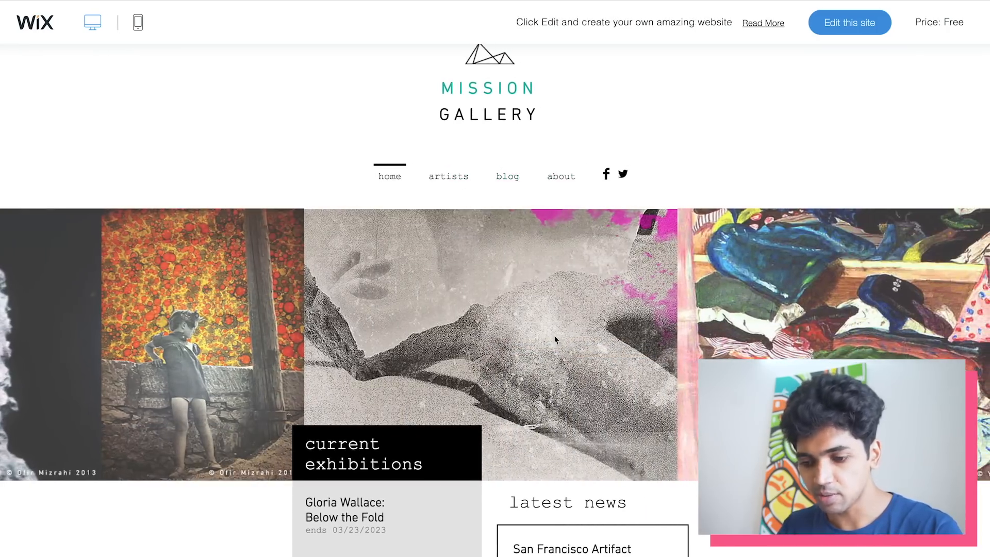
{"action": "scroll", "coordinate": [574, 340], "scroll_direction": "down", "scroll_amount": 4}
- Preview the Actor & Model Resume template and look through its desktop page from header to gallery
{"action": "mouse_move", "coordinate": [796, 195]}
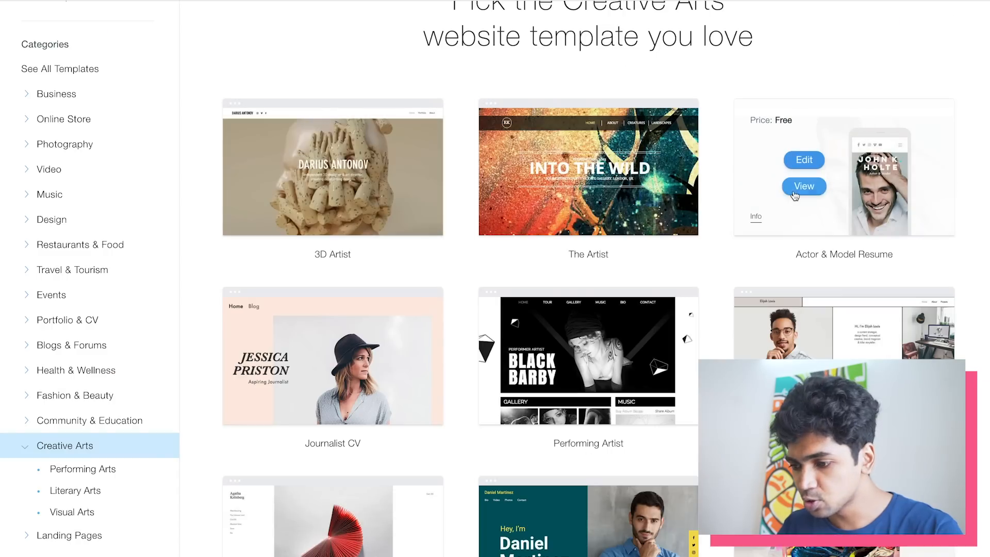
{"action": "left_click", "coordinate": [803, 190]}
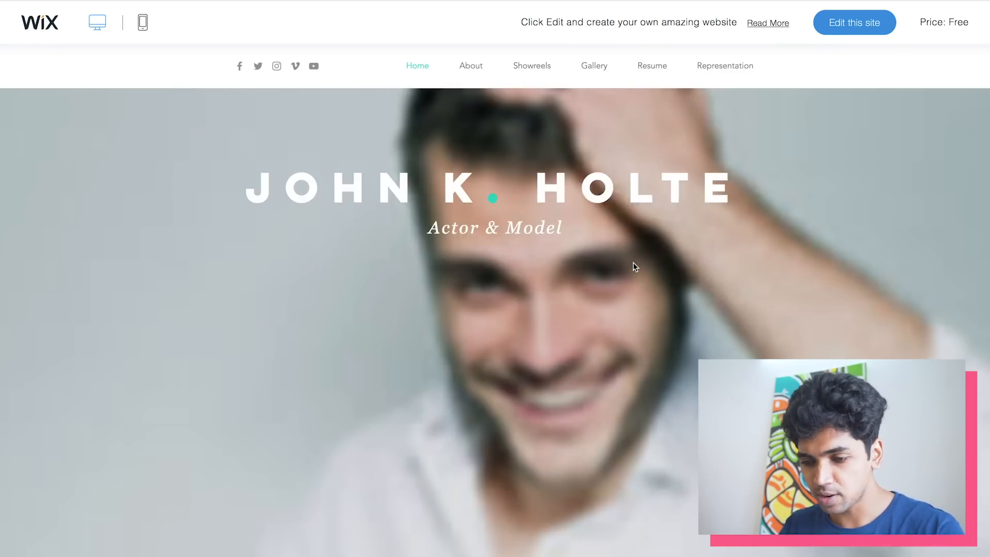
{"action": "scroll", "coordinate": [633, 263], "scroll_direction": "down", "scroll_amount": 8}
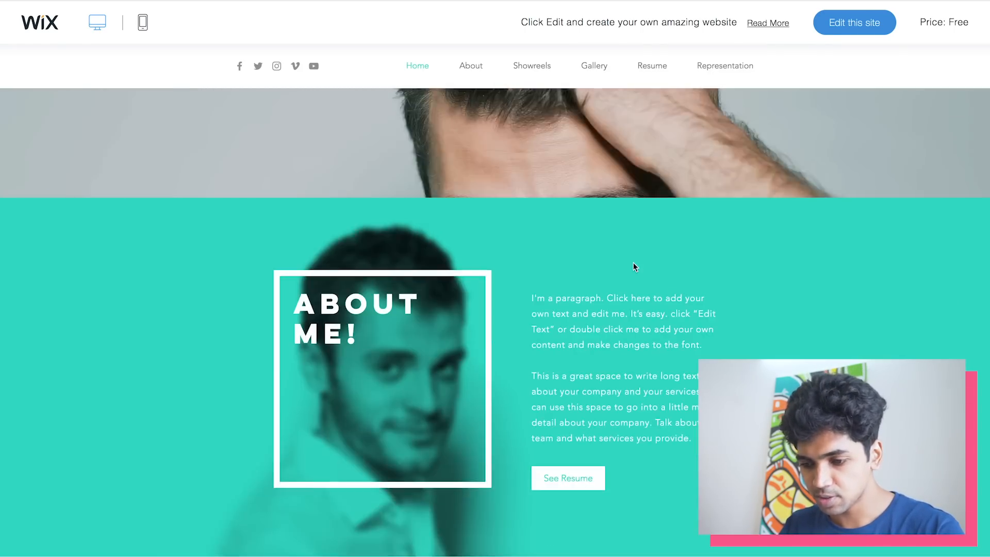
{"action": "scroll", "coordinate": [634, 264], "scroll_direction": "down", "scroll_amount": 10}
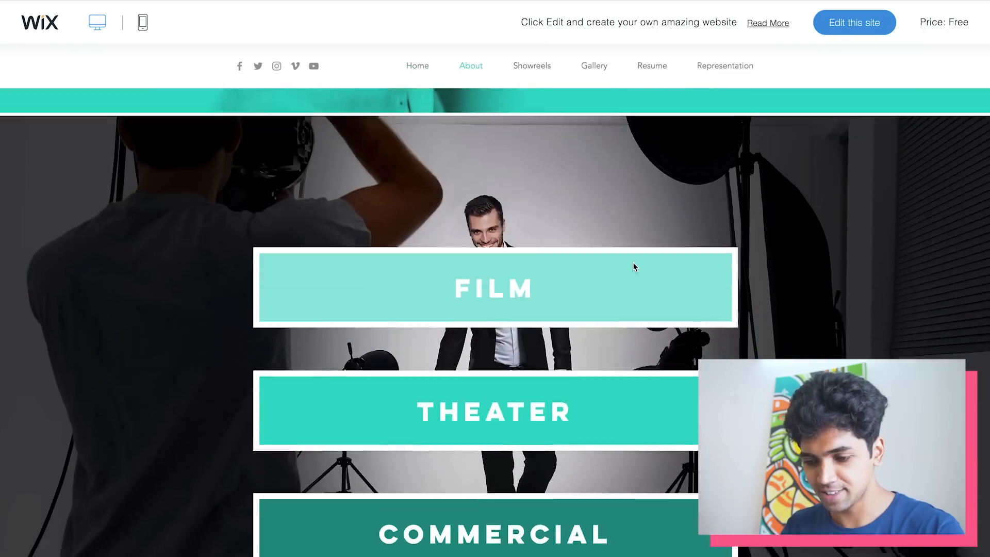
{"action": "scroll", "coordinate": [632, 265], "scroll_direction": "down", "scroll_amount": 15}
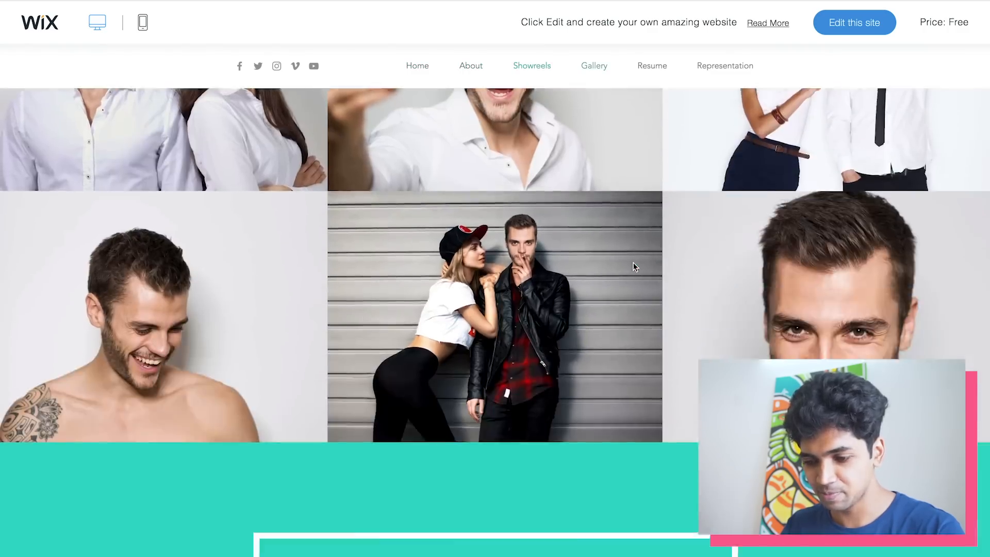
{"action": "scroll", "coordinate": [634, 266], "scroll_direction": "up", "scroll_amount": 20}
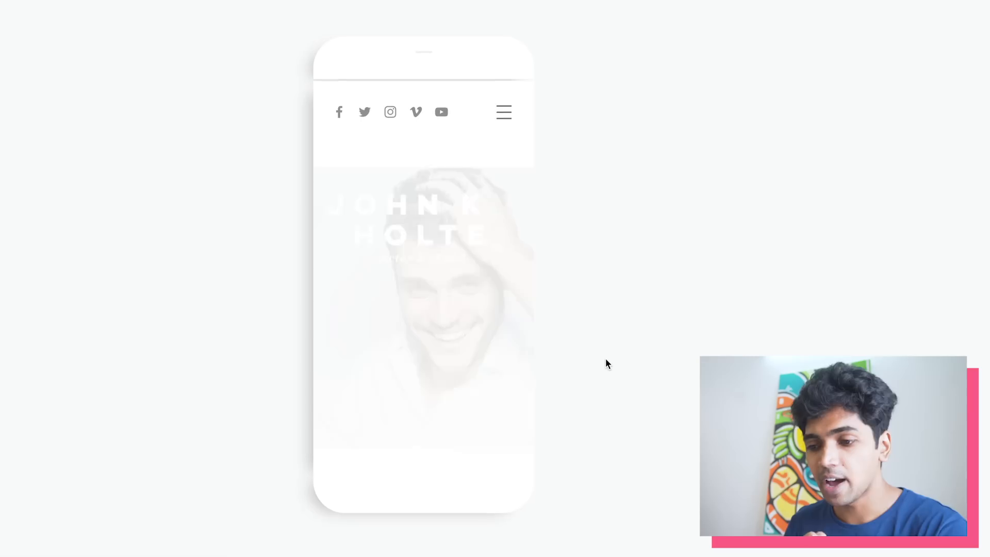
- Examine the mobile version of the Actor & Model Resume template along its whole length
{"action": "scroll", "coordinate": [458, 305], "scroll_direction": "down", "scroll_amount": 5}
{"action": "scroll", "coordinate": [459, 304], "scroll_direction": "down", "scroll_amount": 10}
{"action": "scroll", "coordinate": [458, 305], "scroll_direction": "down", "scroll_amount": 5}
{"action": "left_click", "coordinate": [380, 126]}
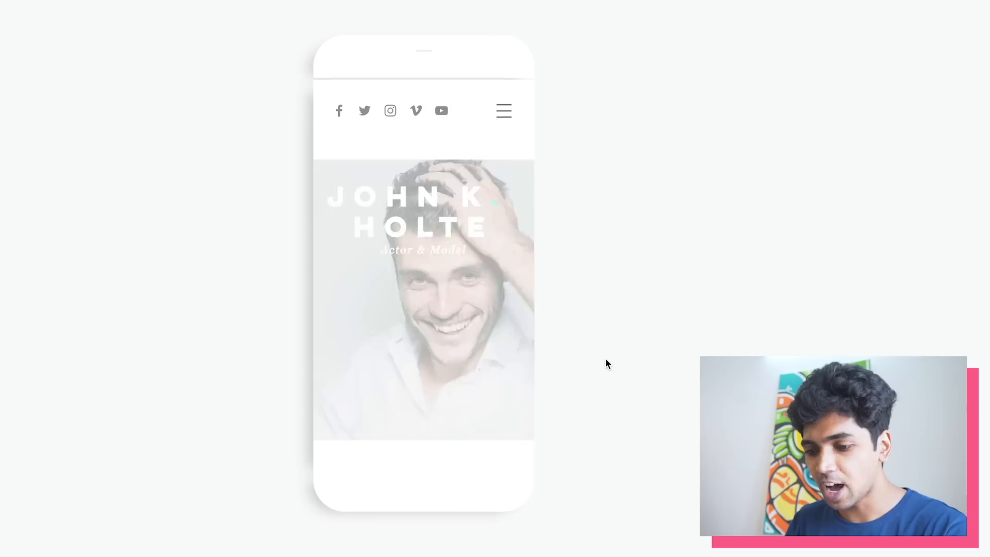
{"action": "scroll", "coordinate": [456, 302], "scroll_direction": "down", "scroll_amount": 2}
{"action": "scroll", "coordinate": [457, 304], "scroll_direction": "down", "scroll_amount": 6}
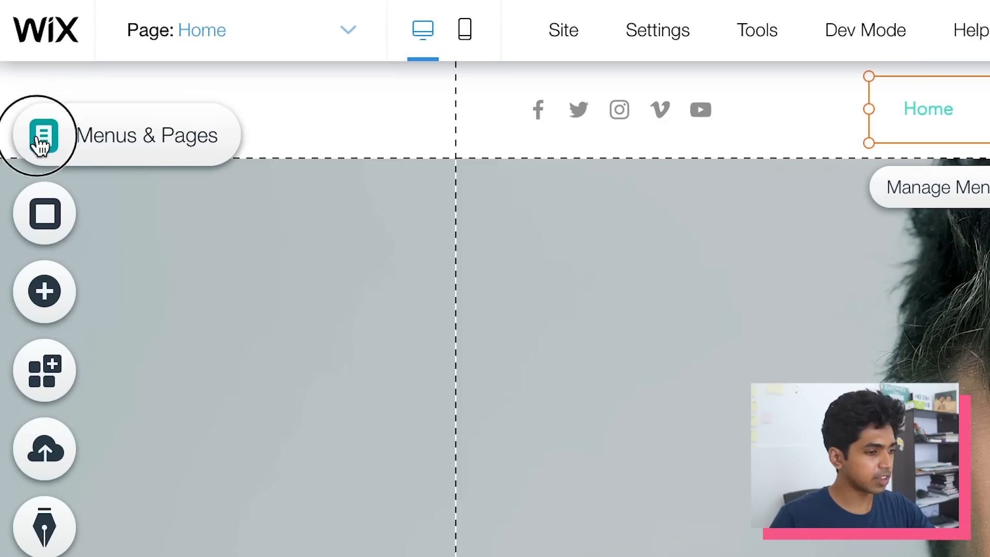
- Try to rename the About item in the site menu to "What"
{"action": "left_click", "coordinate": [41, 136]}
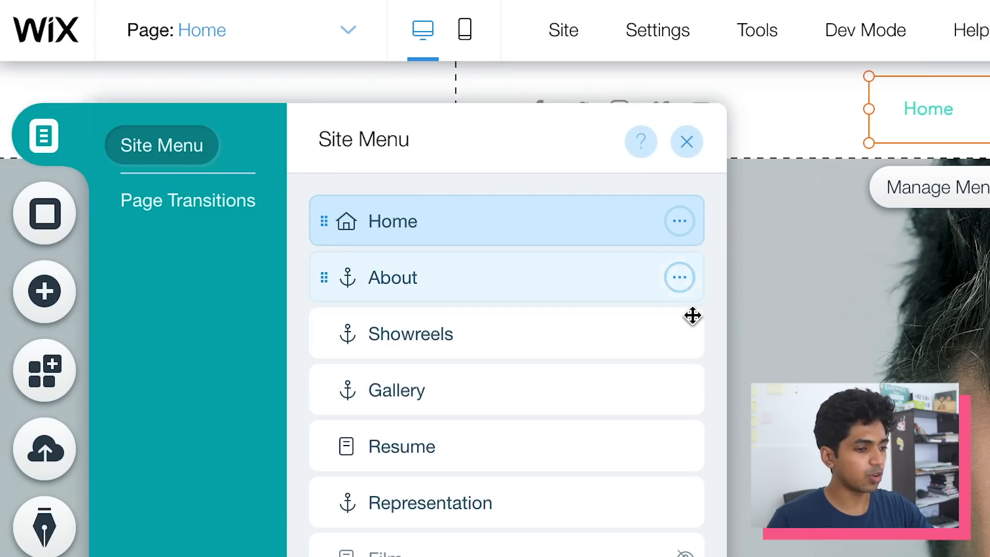
{"action": "left_click", "coordinate": [680, 279]}
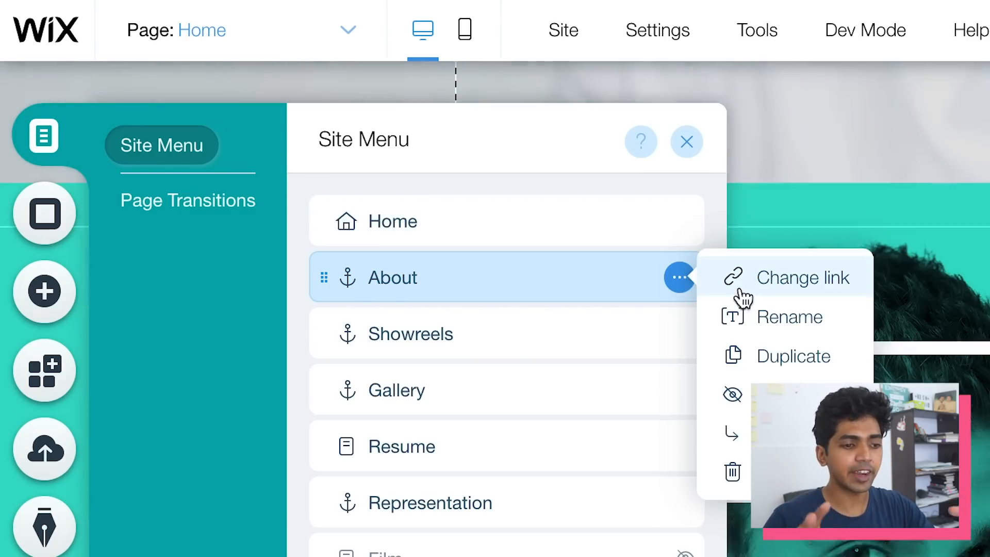
{"action": "left_click", "coordinate": [777, 310]}
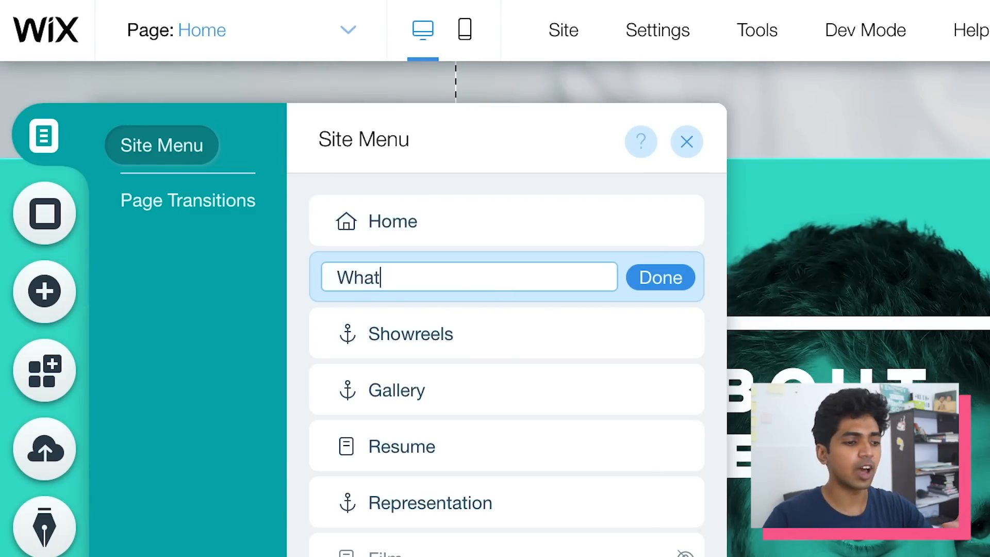
{"action": "type", "text": "Wha"}
{"action": "key", "text": "BackSpace"}
{"action": "key", "text": "BackSpace"}
{"action": "key", "text": "BackSpace"}
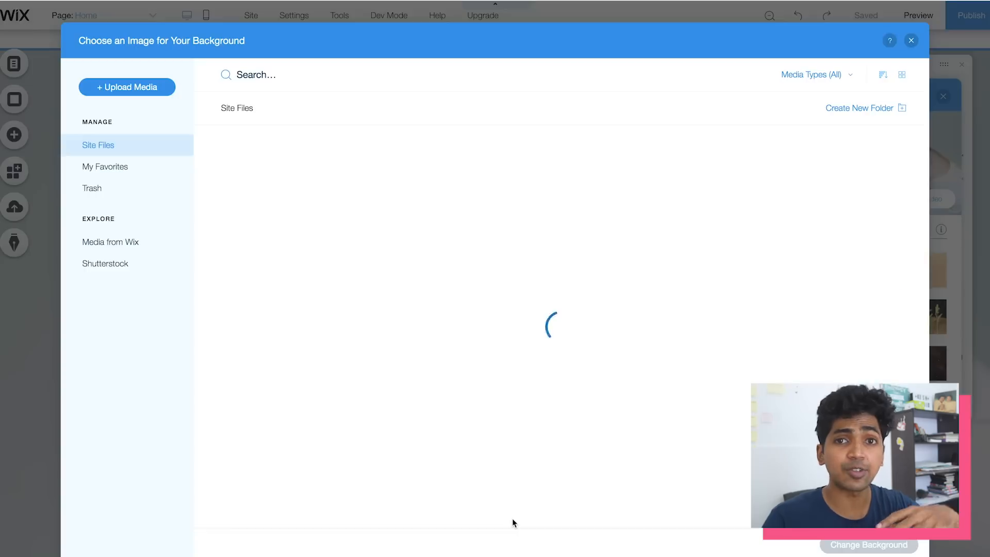
- Start uploading an image from the computer for the background
{"action": "left_click", "coordinate": [124, 89]}
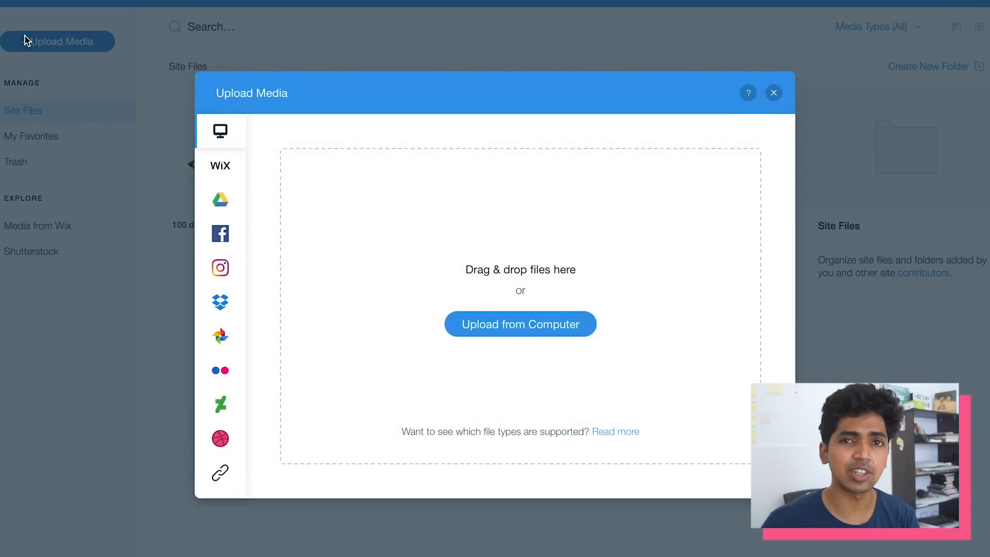
{"action": "left_click", "coordinate": [527, 328]}
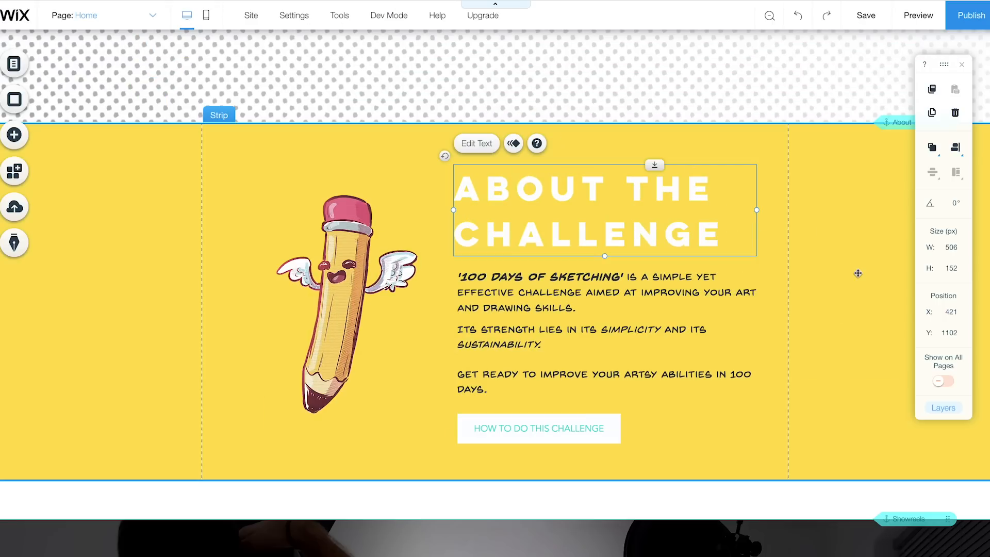
- Change the background of the strip holding the 100 Days of Sketching logo to the dotted pattern
{"action": "left_click", "coordinate": [800, 311]}
{"action": "scroll", "coordinate": [619, 360], "scroll_direction": "up", "scroll_amount": 10}
{"action": "left_click", "coordinate": [519, 353]}
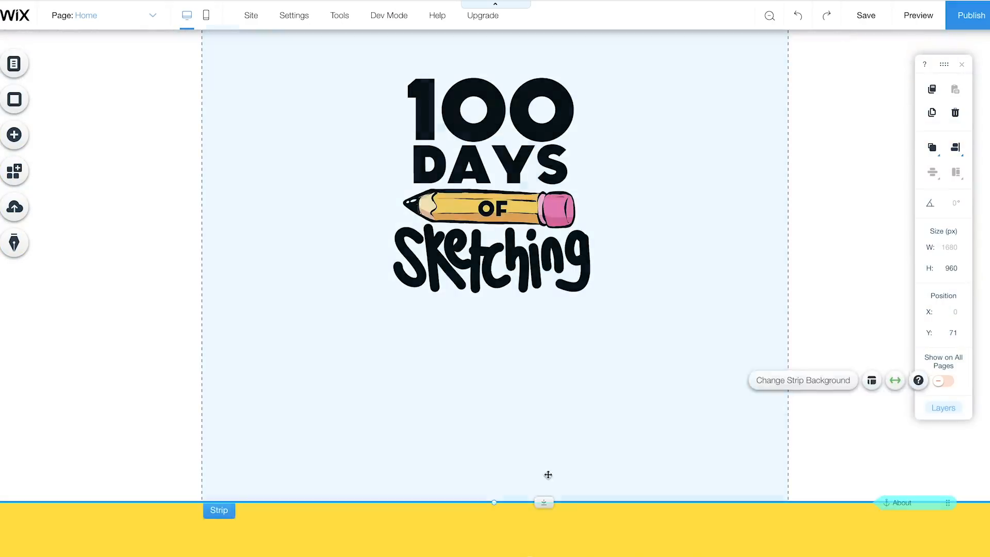
{"action": "left_click", "coordinate": [807, 381]}
{"action": "left_click", "coordinate": [879, 199]}
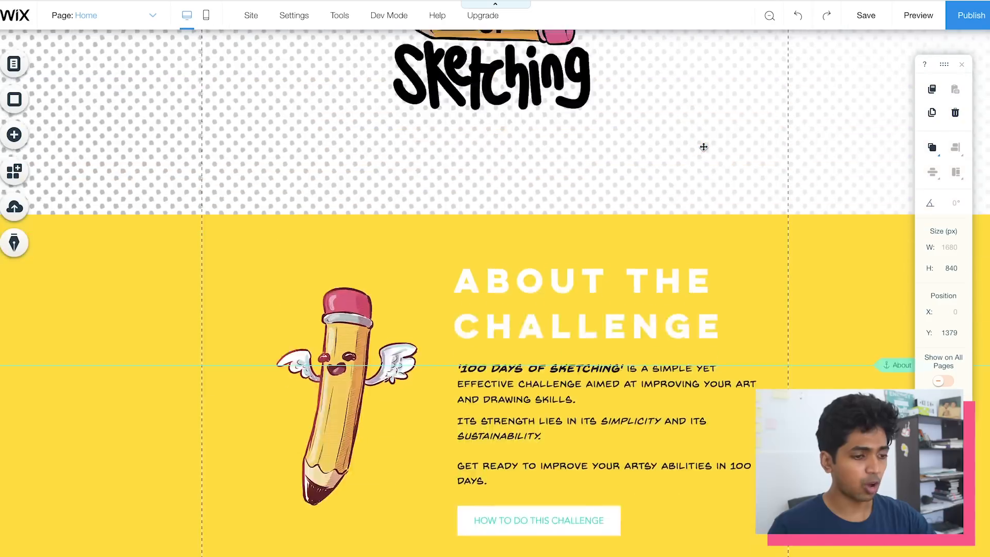
- Replace the template photos in the gallery beneath the About the Challenge section with 15 sketch and illustration images
{"action": "scroll", "coordinate": [702, 148], "scroll_direction": "up", "scroll_amount": 3}
{"action": "scroll", "coordinate": [704, 149], "scroll_direction": "down", "scroll_amount": 8}
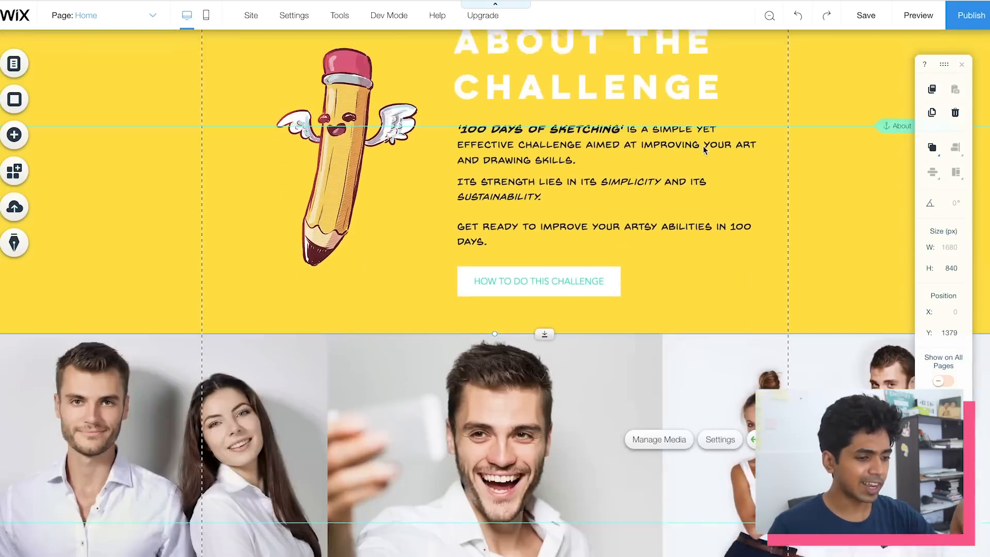
{"action": "scroll", "coordinate": [704, 150], "scroll_direction": "down", "scroll_amount": 5}
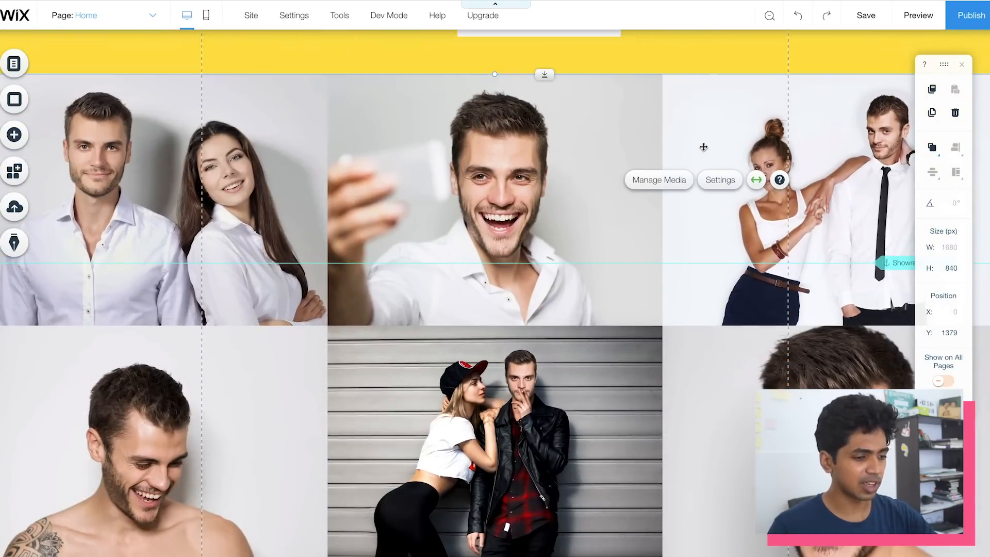
{"action": "scroll", "coordinate": [654, 186], "scroll_direction": "down", "scroll_amount": 2}
{"action": "scroll", "coordinate": [653, 185], "scroll_direction": "up", "scroll_amount": 6}
{"action": "scroll", "coordinate": [653, 183], "scroll_direction": "up", "scroll_amount": 5}
{"action": "scroll", "coordinate": [652, 186], "scroll_direction": "down", "scroll_amount": 7}
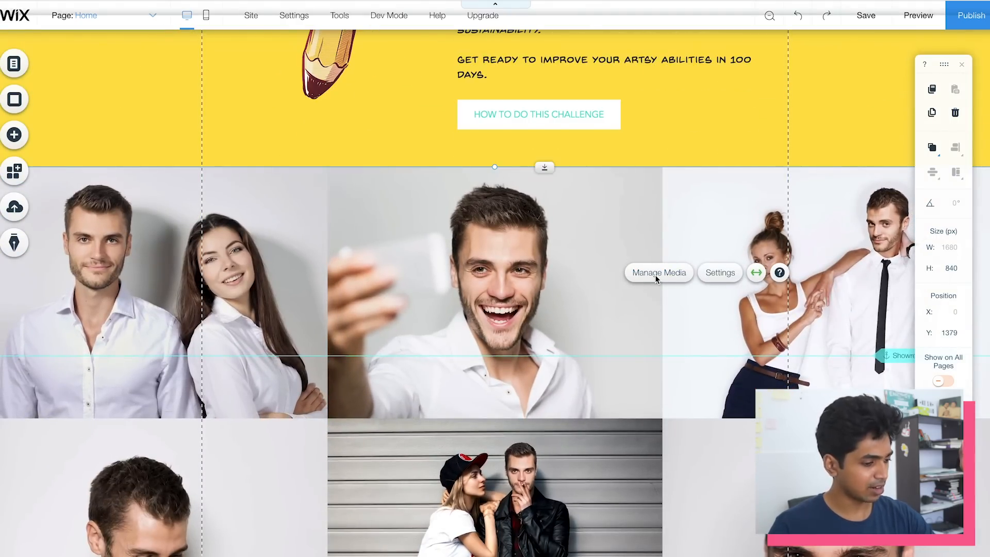
{"action": "left_click", "coordinate": [656, 274]}
{"action": "left_click", "coordinate": [516, 325]}
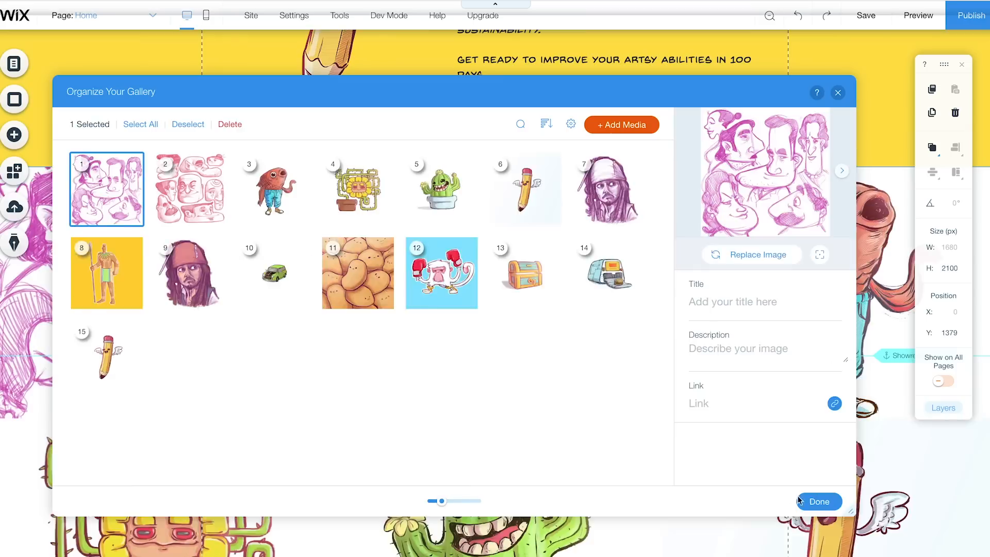
{"action": "left_click", "coordinate": [817, 502]}
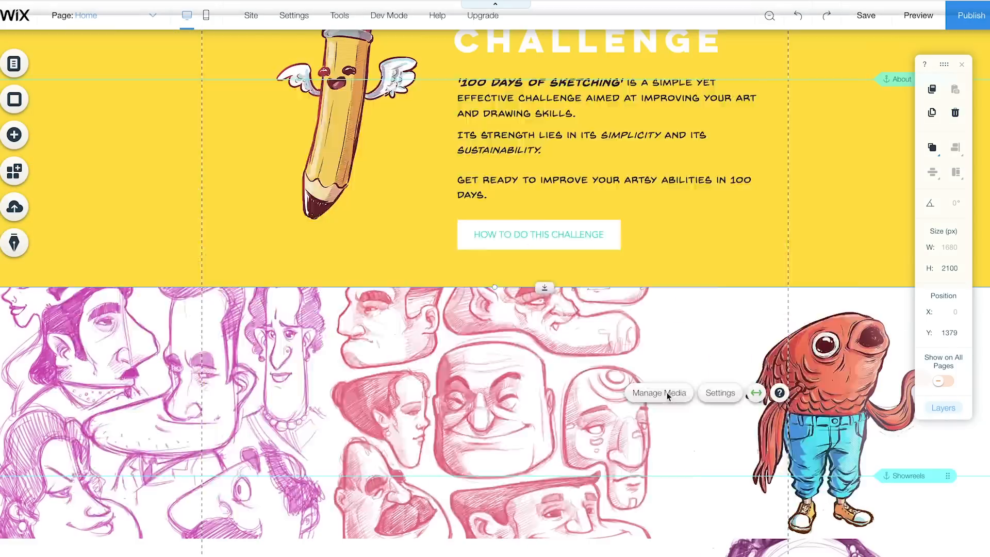
- Check the updated gallery down to the footer and switch the editor to the mobile layout
{"action": "scroll", "coordinate": [714, 380], "scroll_direction": "down", "scroll_amount": 10}
{"action": "scroll", "coordinate": [714, 380], "scroll_direction": "down", "scroll_amount": 10}
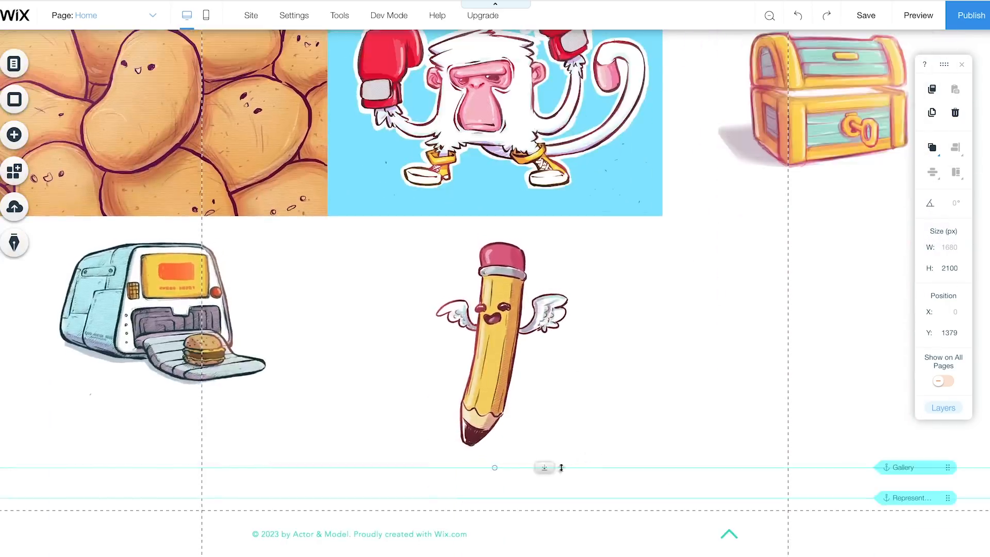
{"action": "left_click", "coordinate": [206, 15]}
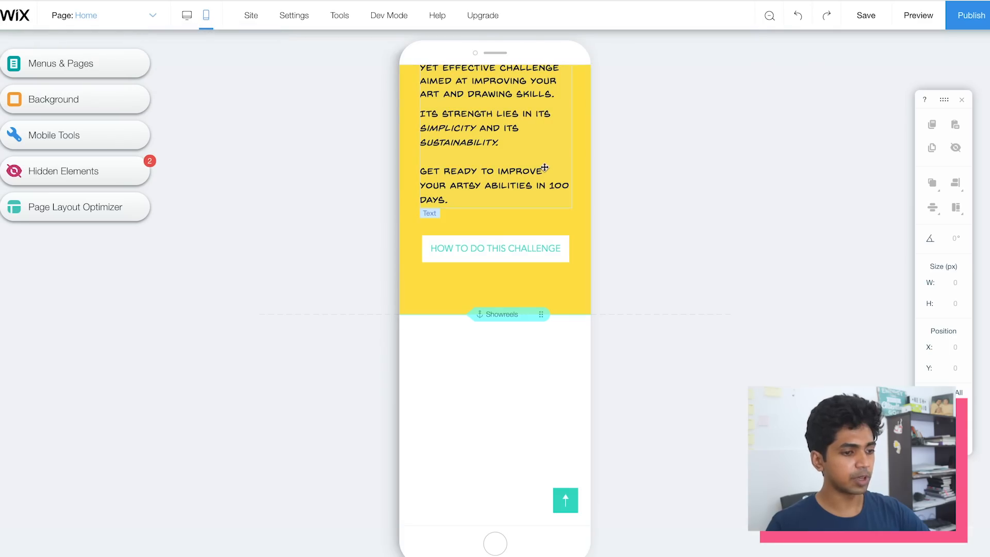
- Review the mobile layout of the Home page from the 100 Days of Sketching logo through the About the Challenge section and gallery
{"action": "scroll", "coordinate": [544, 167], "scroll_direction": "up", "scroll_amount": 8}
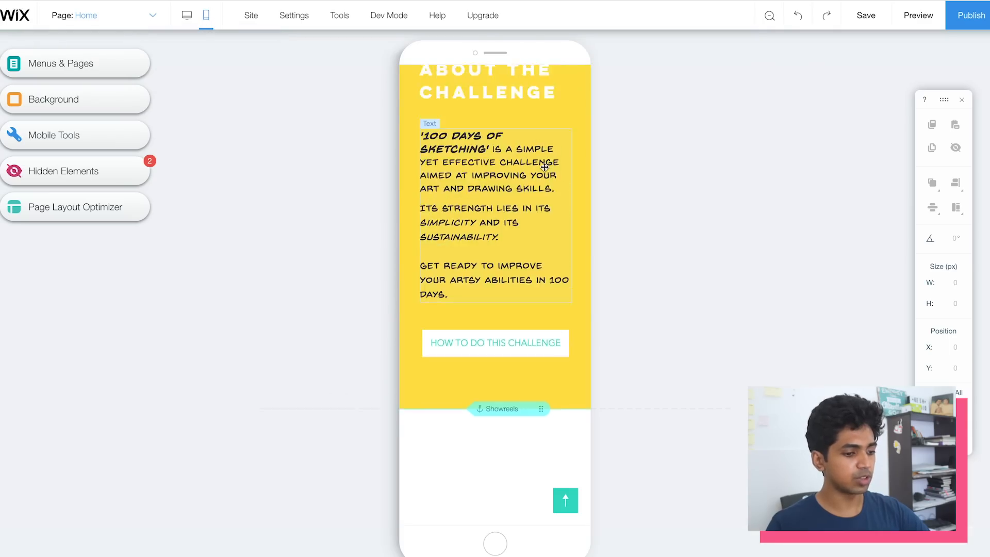
{"action": "scroll", "coordinate": [544, 167], "scroll_direction": "up", "scroll_amount": 2}
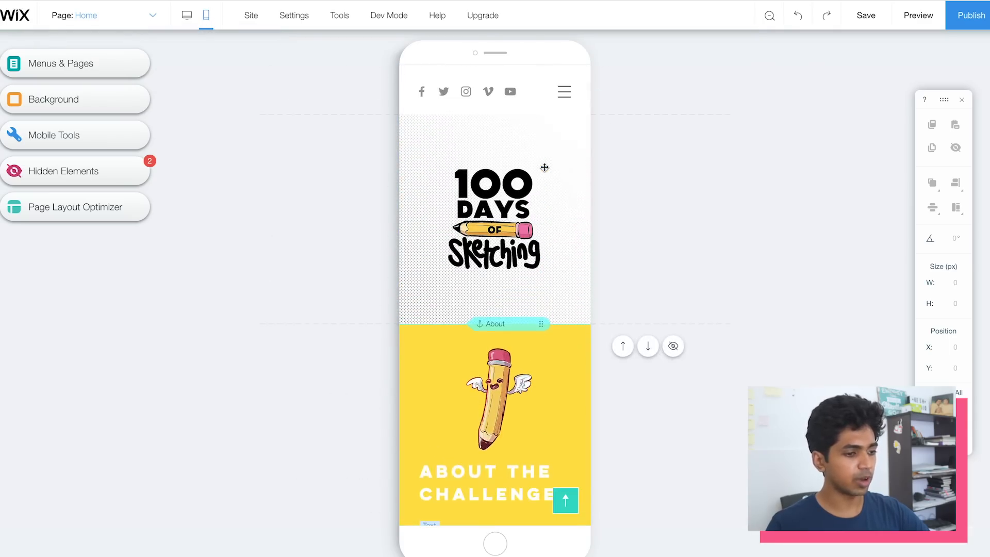
{"action": "scroll", "coordinate": [544, 167], "scroll_direction": "down", "scroll_amount": 7}
{"action": "scroll", "coordinate": [544, 167], "scroll_direction": "down", "scroll_amount": 10}
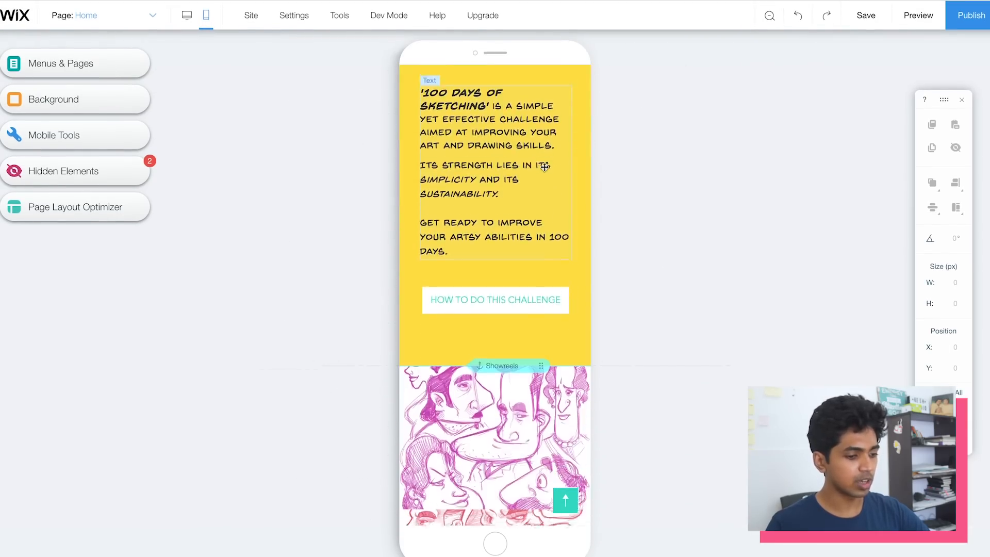
{"action": "scroll", "coordinate": [544, 167], "scroll_direction": "down", "scroll_amount": 4}
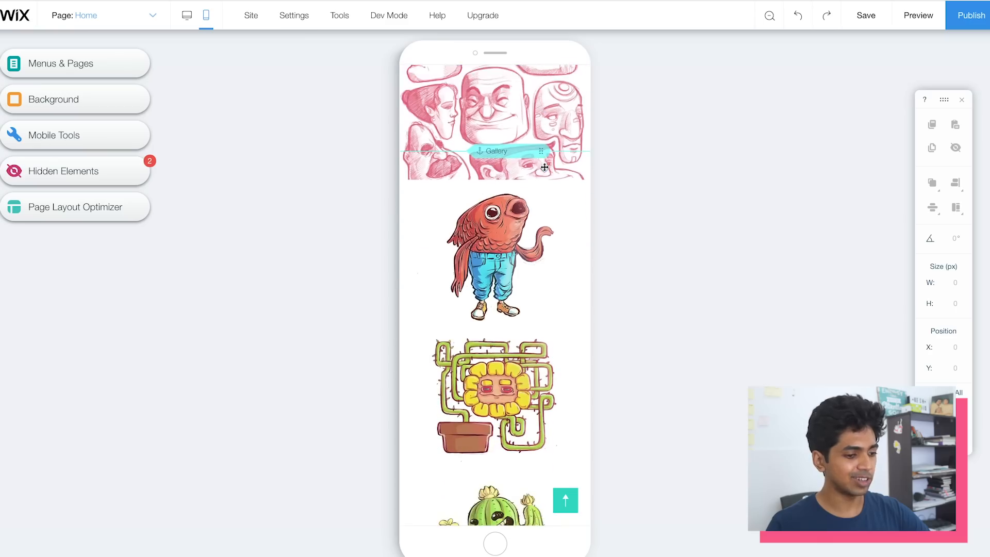
{"action": "scroll", "coordinate": [545, 167], "scroll_direction": "down", "scroll_amount": 3}
{"action": "scroll", "coordinate": [544, 167], "scroll_direction": "down", "scroll_amount": 8}
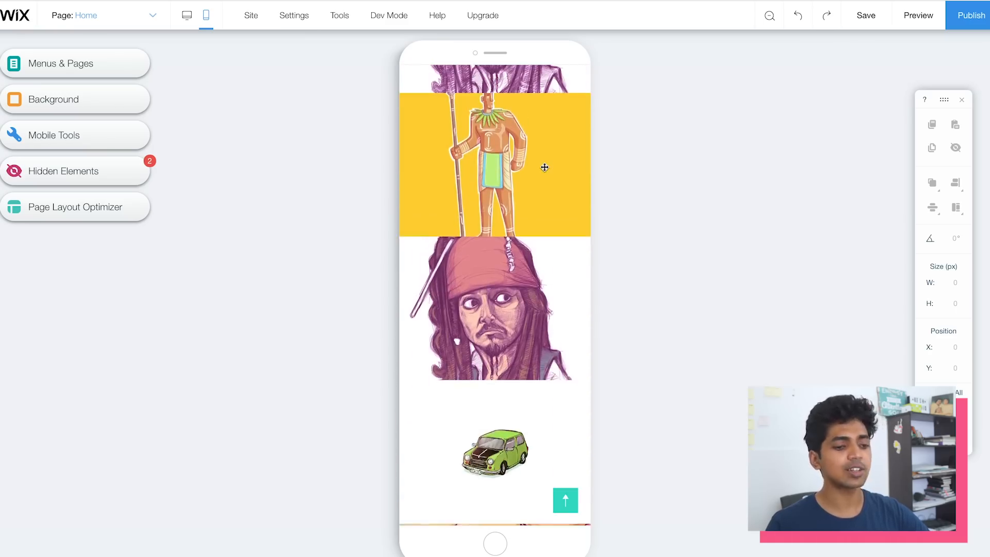
{"action": "scroll", "coordinate": [544, 167], "scroll_direction": "down", "scroll_amount": 2}
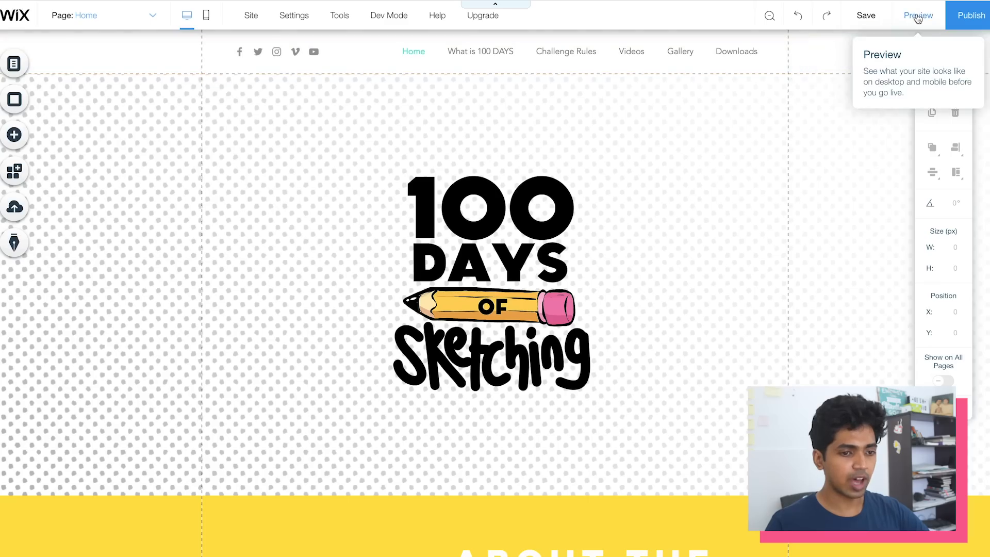
- Preview the desktop version of the site and check the whole Home page from the logo strip to the footer and back
{"action": "left_click", "coordinate": [918, 17]}
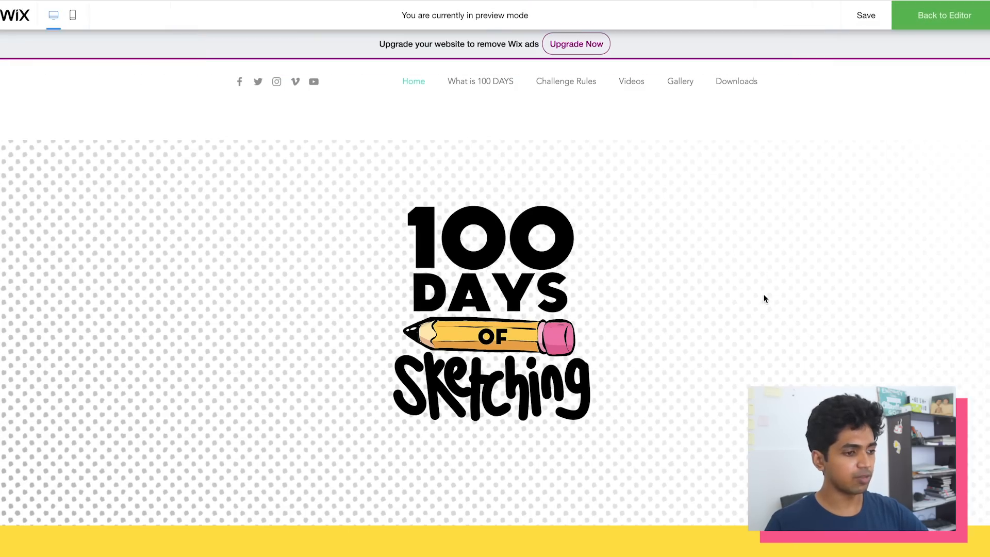
{"action": "scroll", "coordinate": [764, 295], "scroll_direction": "down", "scroll_amount": 8}
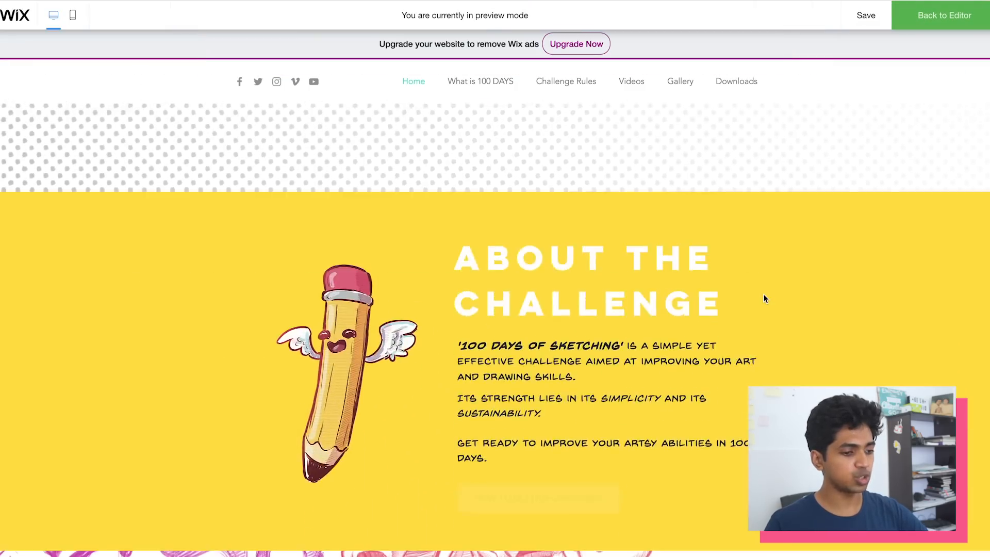
{"action": "scroll", "coordinate": [764, 298], "scroll_direction": "down", "scroll_amount": 8}
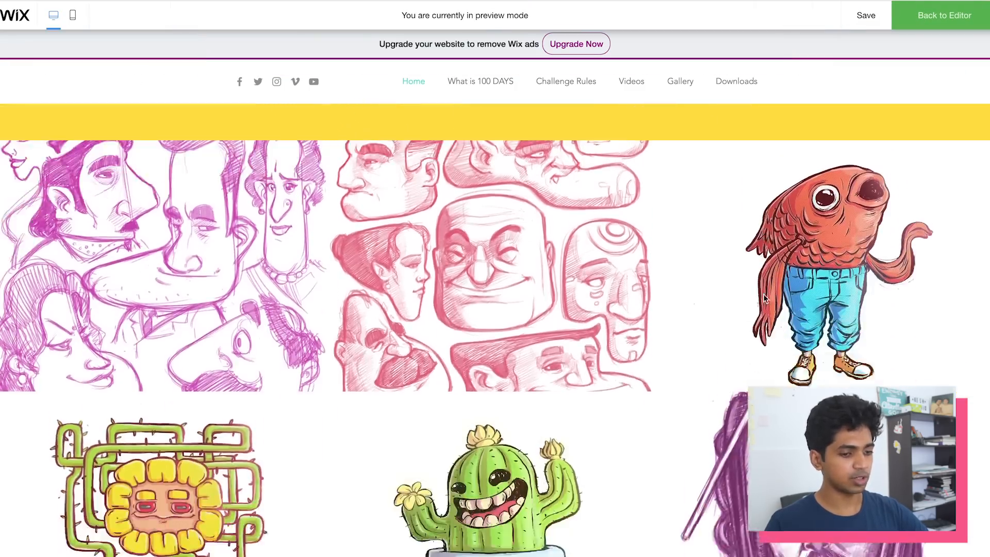
{"action": "scroll", "coordinate": [764, 298], "scroll_direction": "down", "scroll_amount": 5}
{"action": "scroll", "coordinate": [764, 298], "scroll_direction": "down", "scroll_amount": 5}
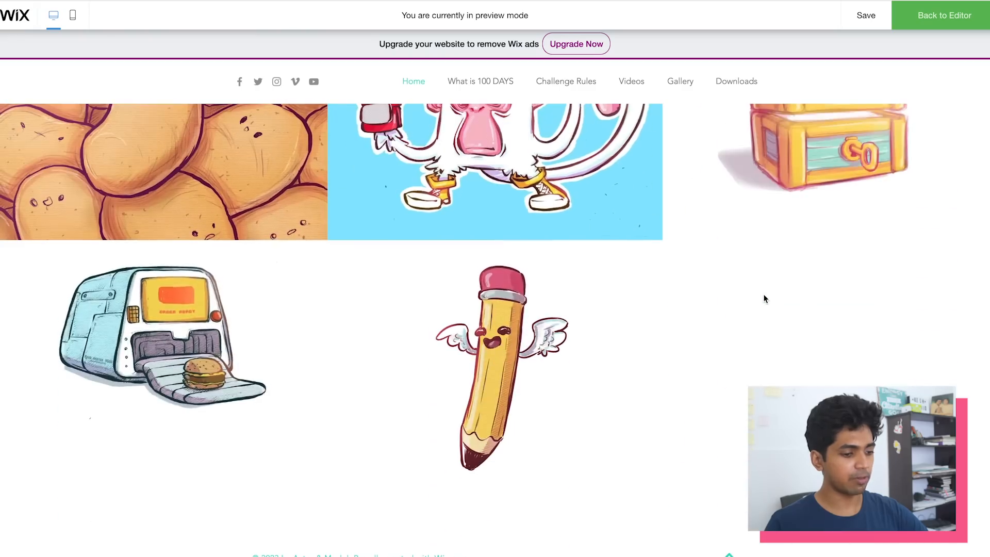
{"action": "scroll", "coordinate": [764, 298], "scroll_direction": "up", "scroll_amount": 15}
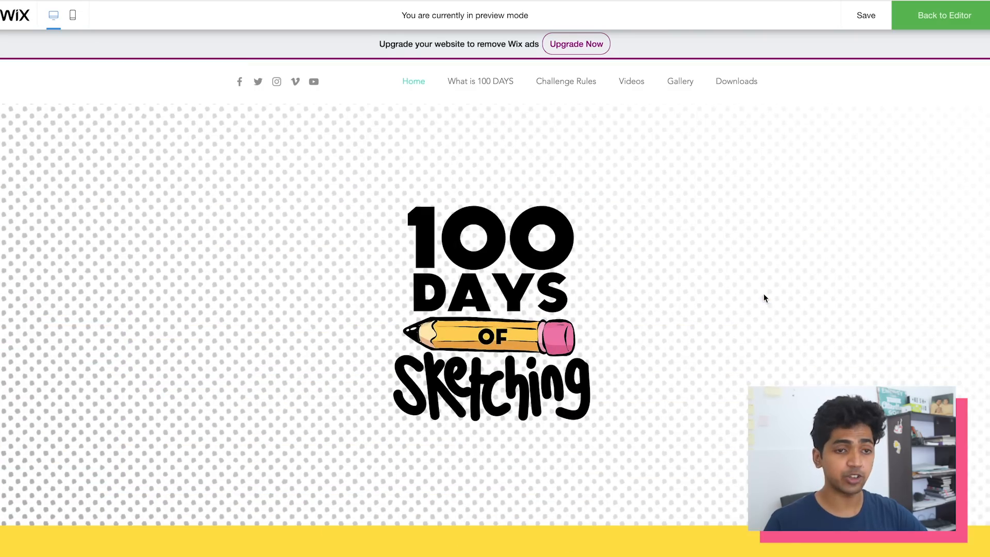